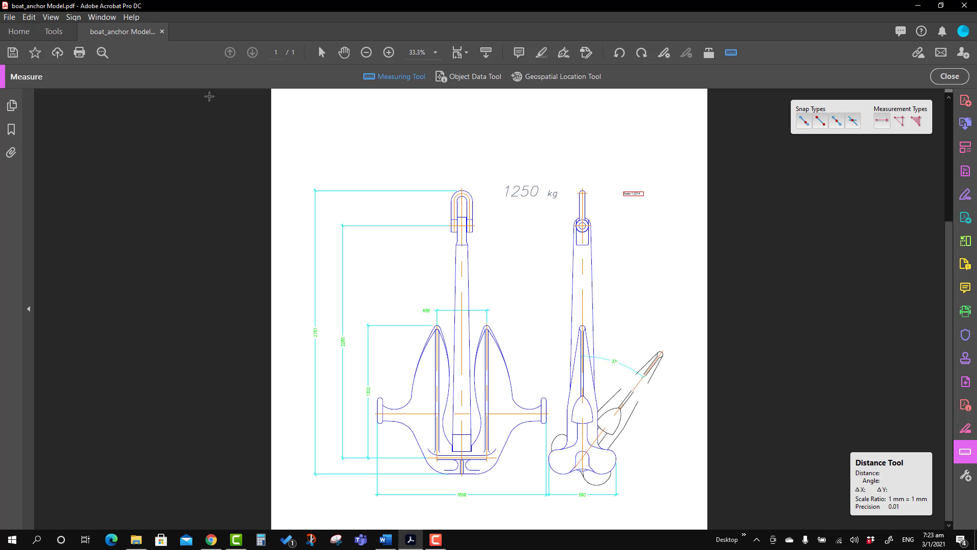
left_click(30, 18)
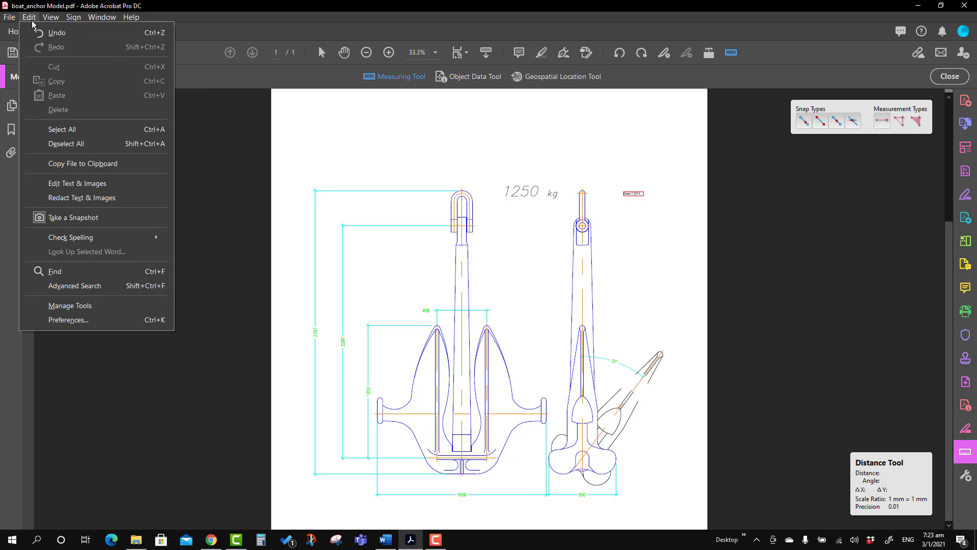
left_click(88, 321)
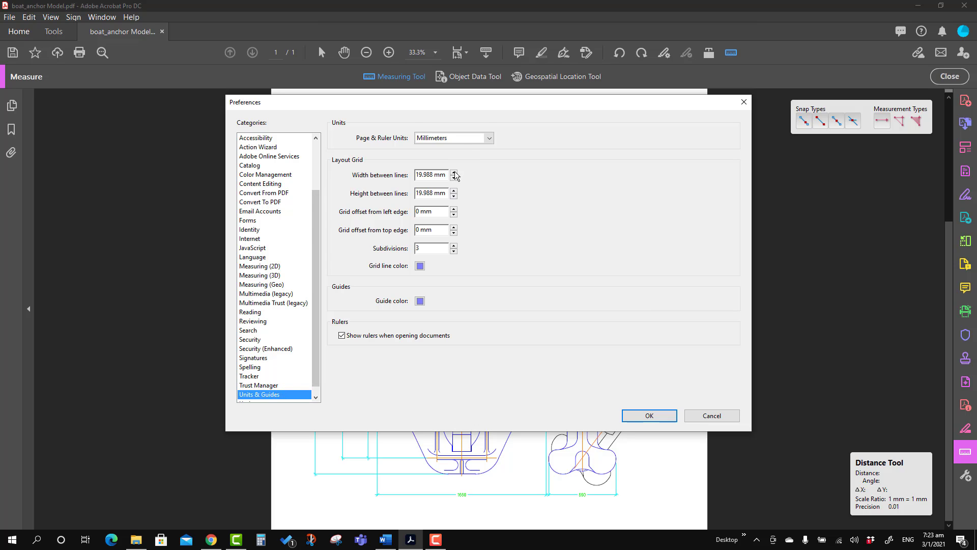
left_click(461, 139)
left_click(448, 161)
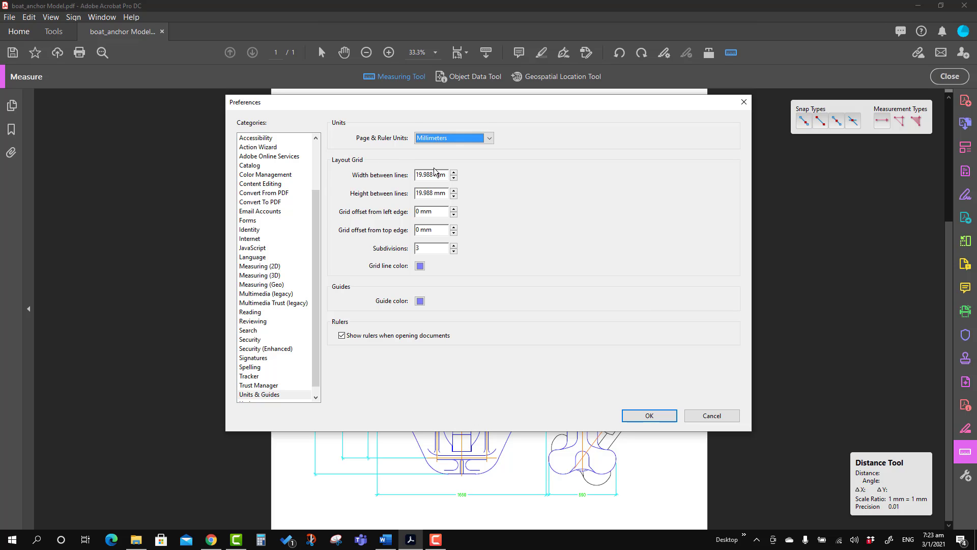
left_click(652, 417)
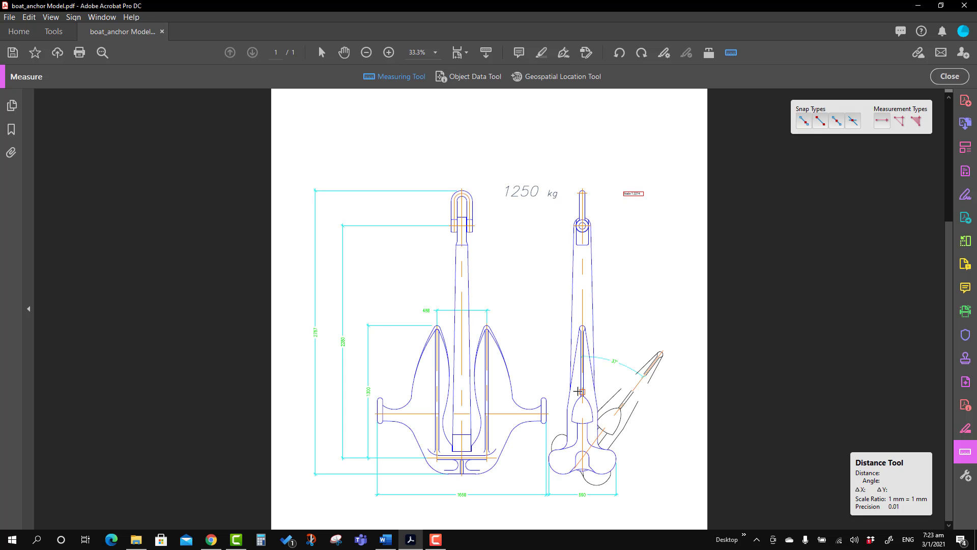
- Scroll to about 69.5% zoom so the anchor's front view and 488 dimension show
scroll(500, 408, "up", 1)
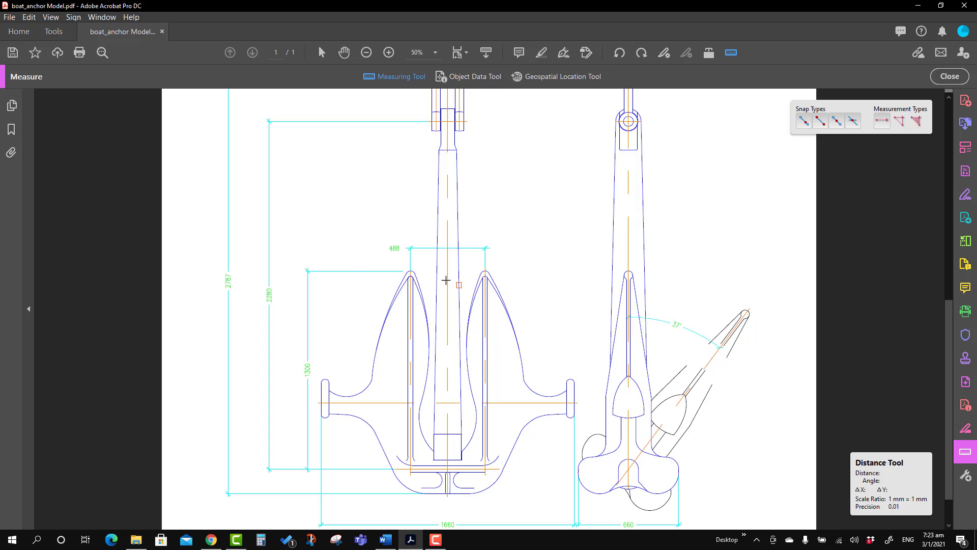
scroll(446, 278, "up", 2)
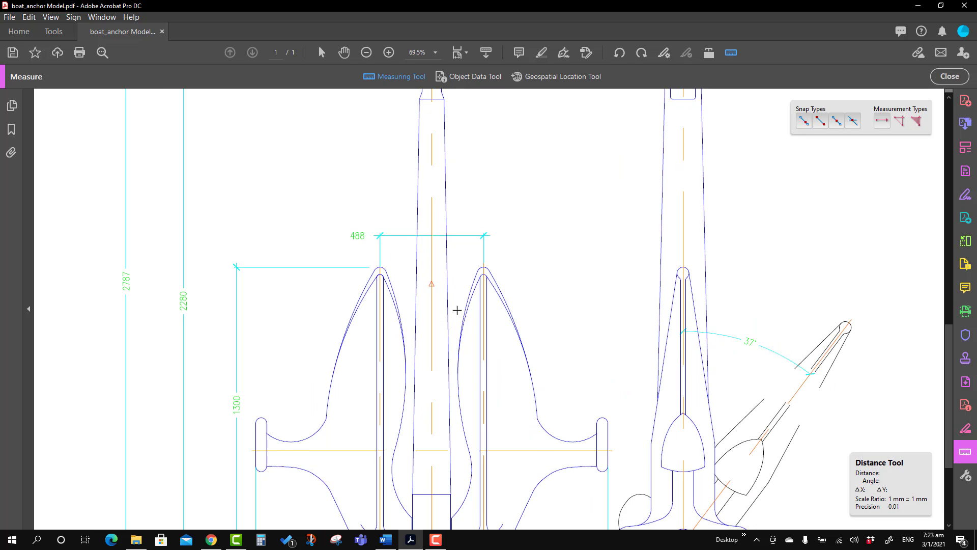
scroll(438, 311, "down", 1)
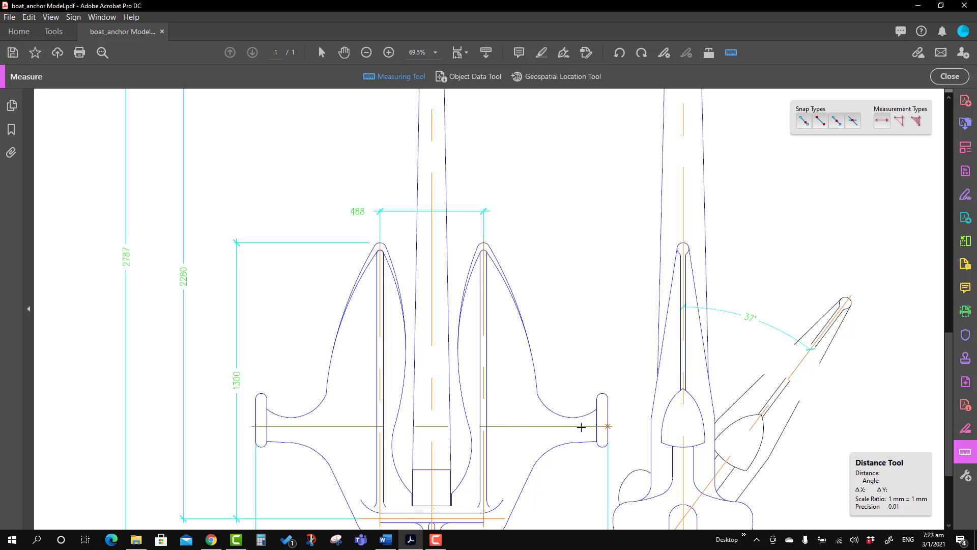
scroll(351, 424, "down", 2)
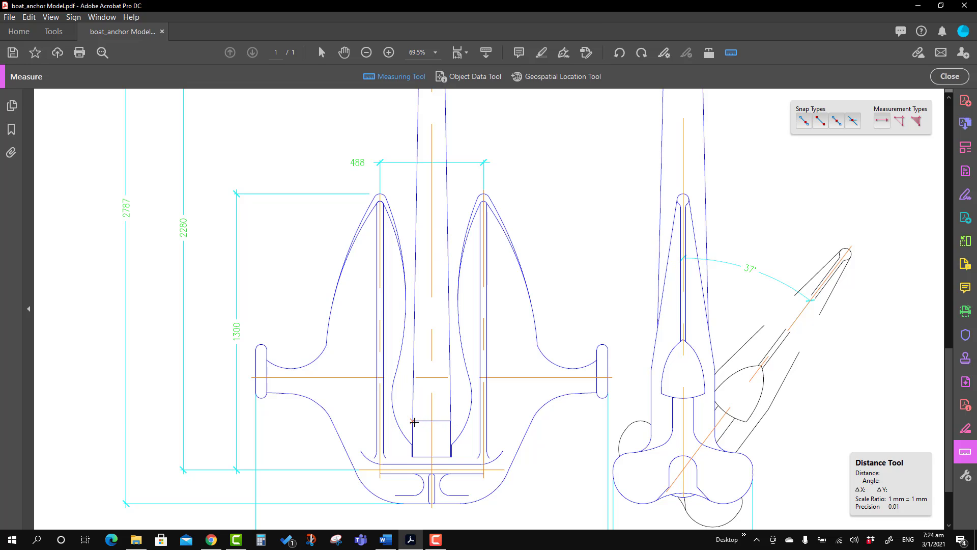
scroll(414, 422, "up", 1)
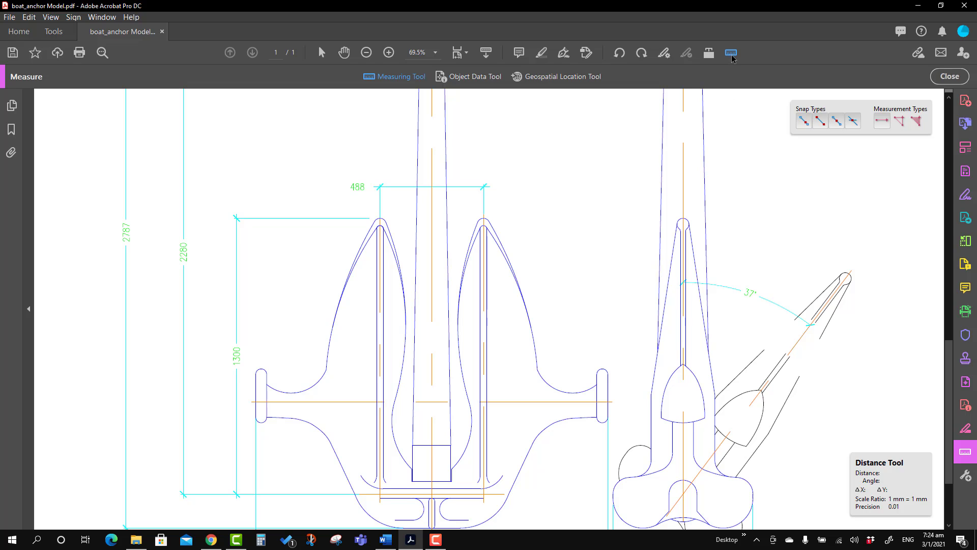
- Review the Change Scale Ratio and Precision settings and close them unchanged
right_click(733, 160)
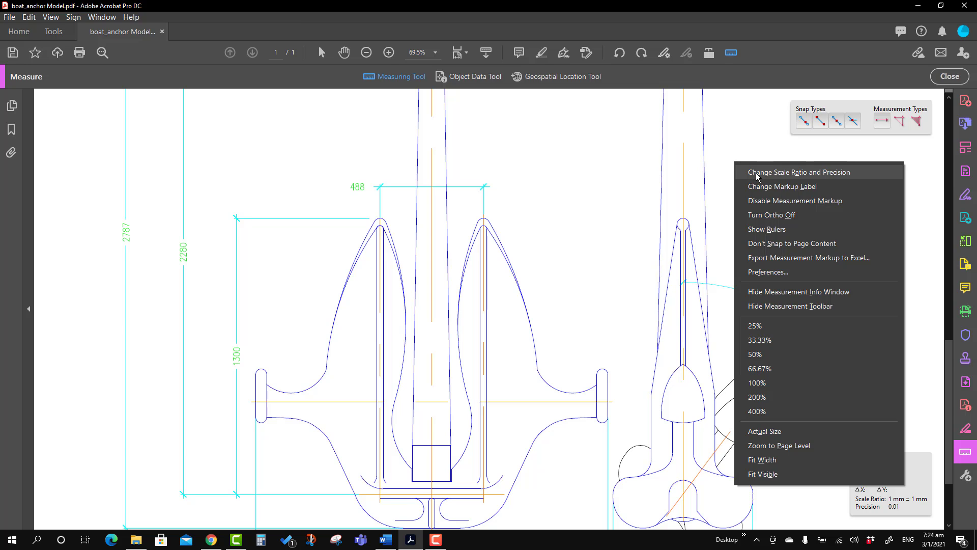
left_click(757, 172)
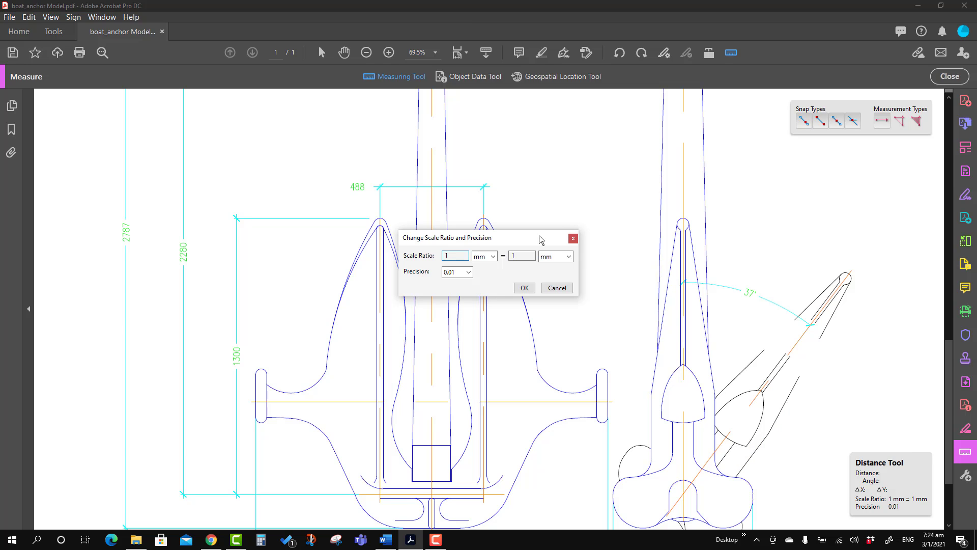
left_click_drag(541, 229, 596, 140)
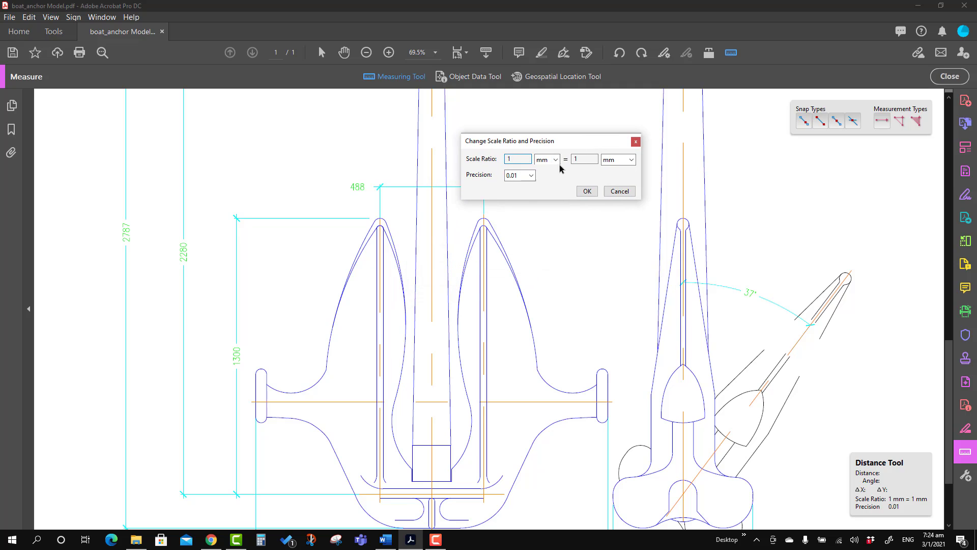
left_click(636, 143)
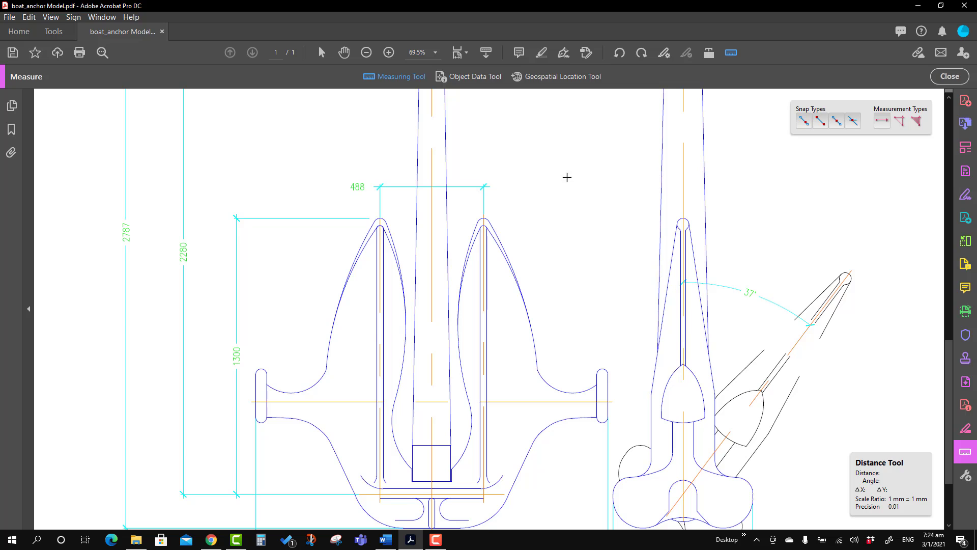
- Measure across the 488 width dimension at default scale, leaving a 67.52 mm markup
left_click(484, 186)
left_click(380, 187)
left_click(381, 180)
left_click(380, 170)
left_click(405, 169)
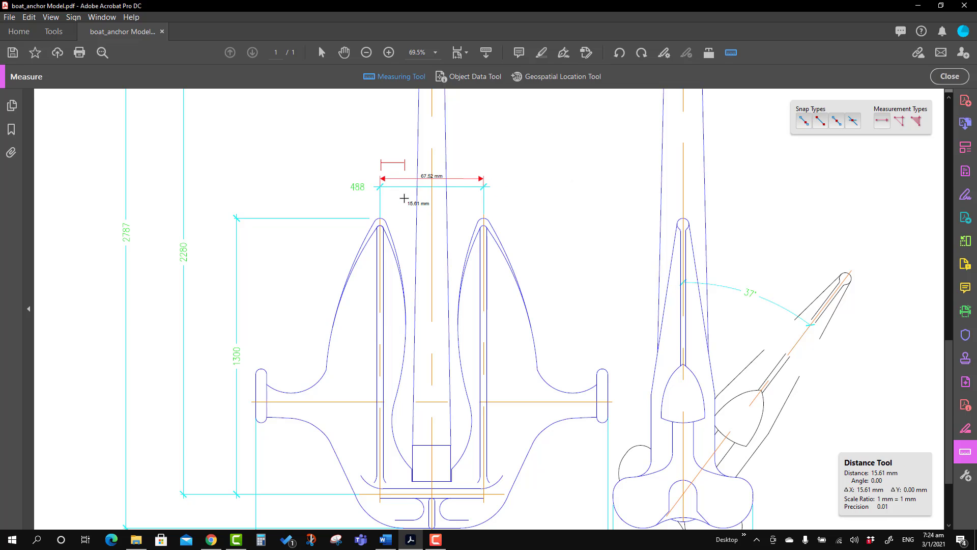
key("Escape")
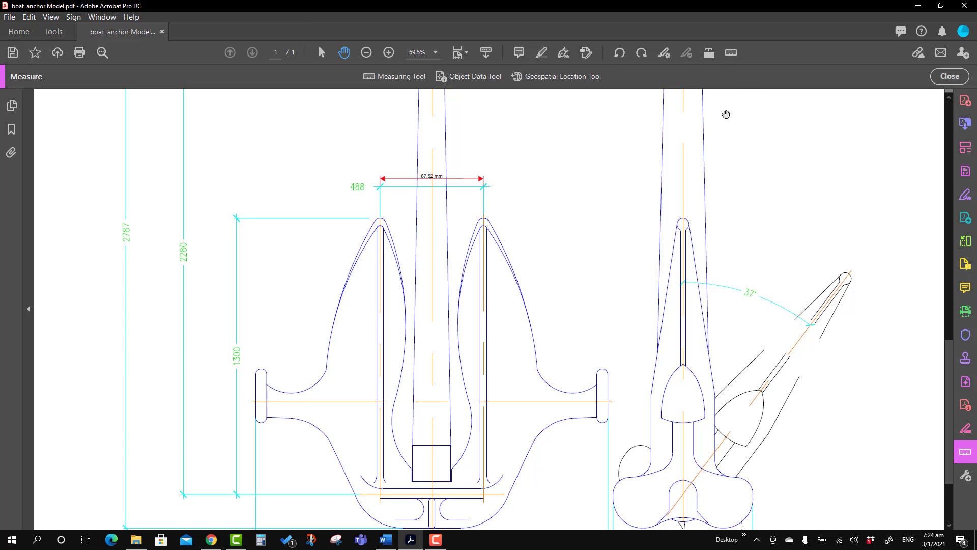
- Calibrate the measuring scale to 1 mm = 7.2274 mm
left_click(731, 53)
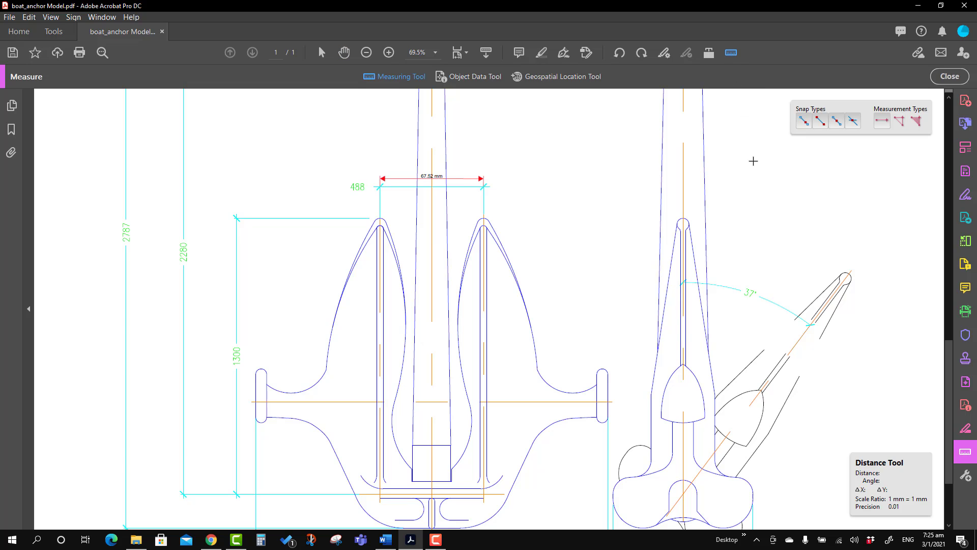
right_click(753, 161)
left_click(764, 173)
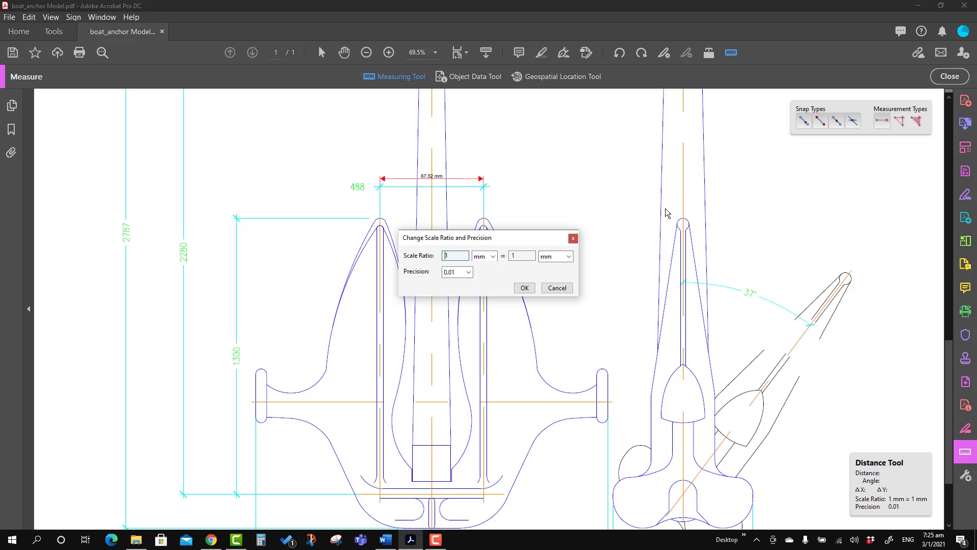
left_click(521, 255)
type("7.2274")
left_click(524, 288)
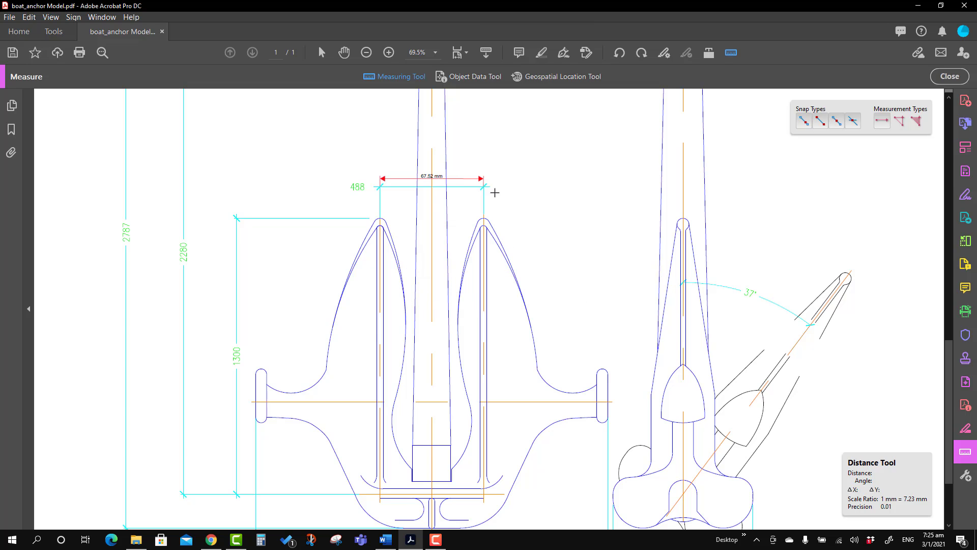
- Replace the 67.52 mm markup with a new 488.01 mm measurement of the 488 dimension
left_click(392, 192)
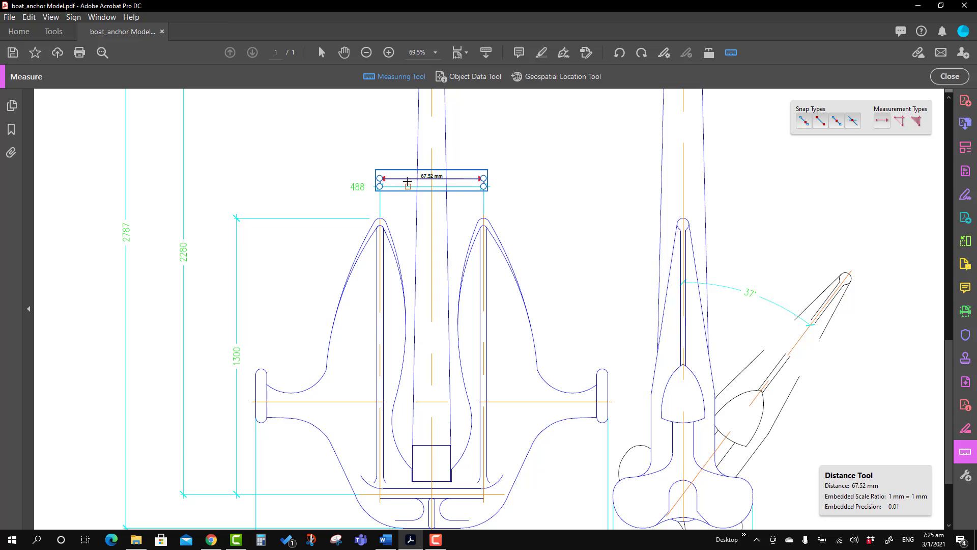
key("Delete")
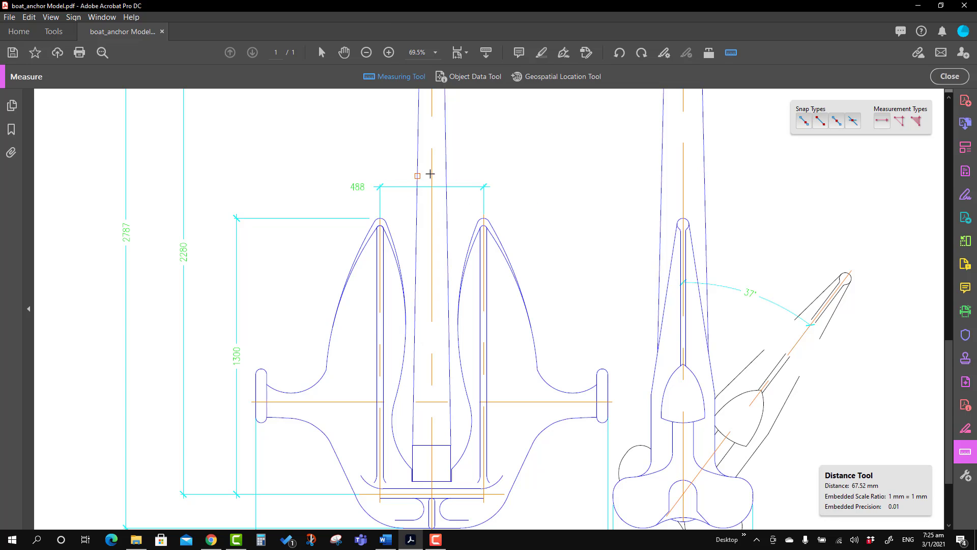
left_click(485, 187)
left_click(380, 187)
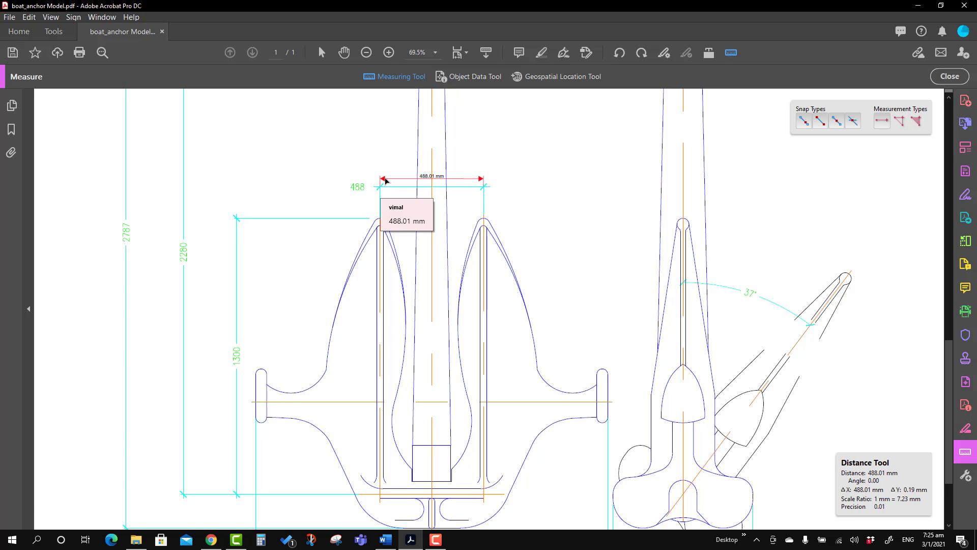
left_click(385, 180)
key("Escape")
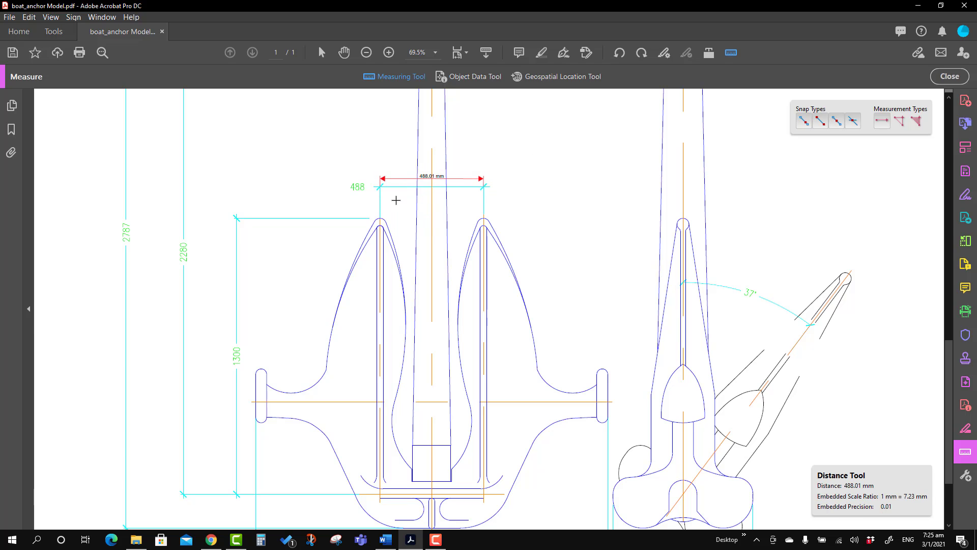
scroll(423, 267, "down", 2)
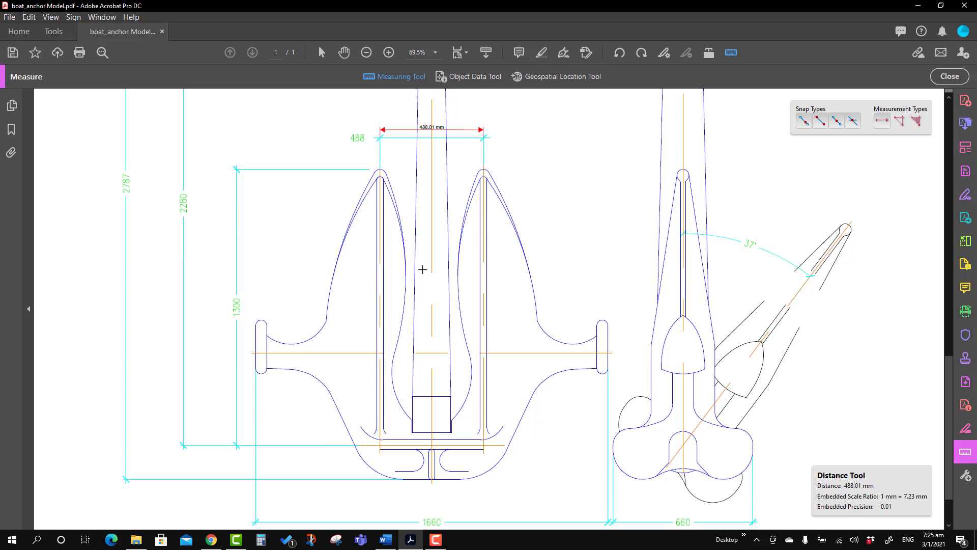
- Measure the shank rectangle's top edge (180.06 mm) and the span between arm ends (1660.44 mm)
left_click(451, 396)
left_click(412, 396)
left_click(413, 396)
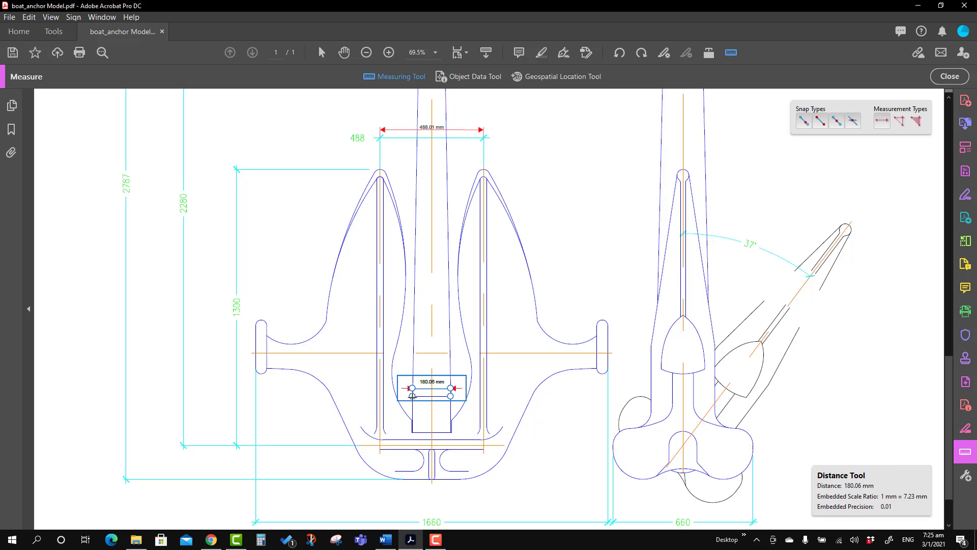
left_click(608, 353)
left_click(257, 352)
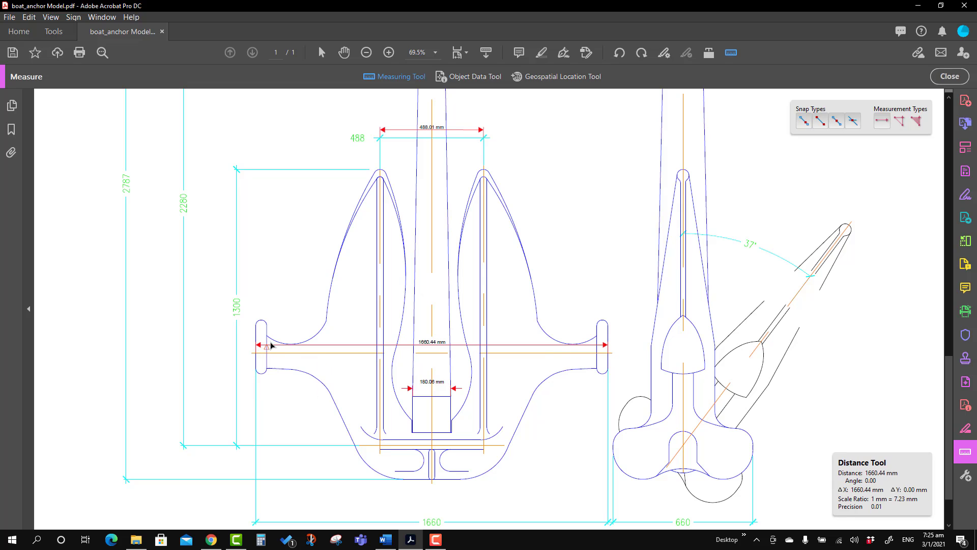
left_click(272, 346)
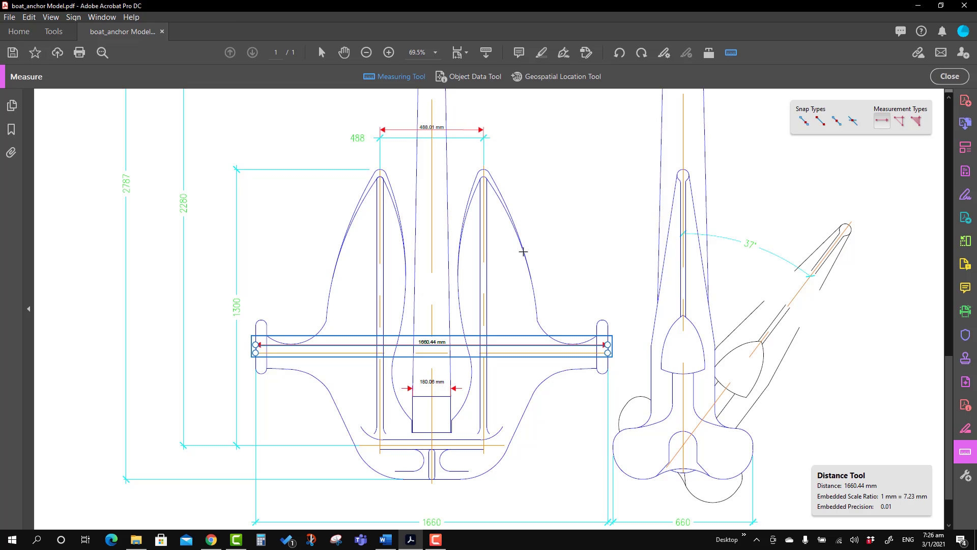
- Turn on endpoint, path, midpoint and intersection snapping, and turn Ortho off
left_click(819, 123)
left_click(804, 122)
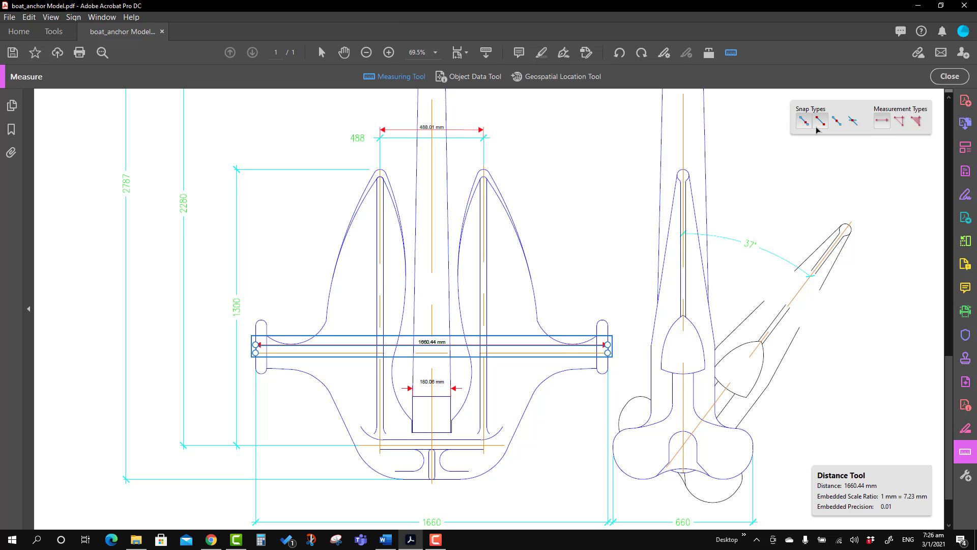
left_click(837, 124)
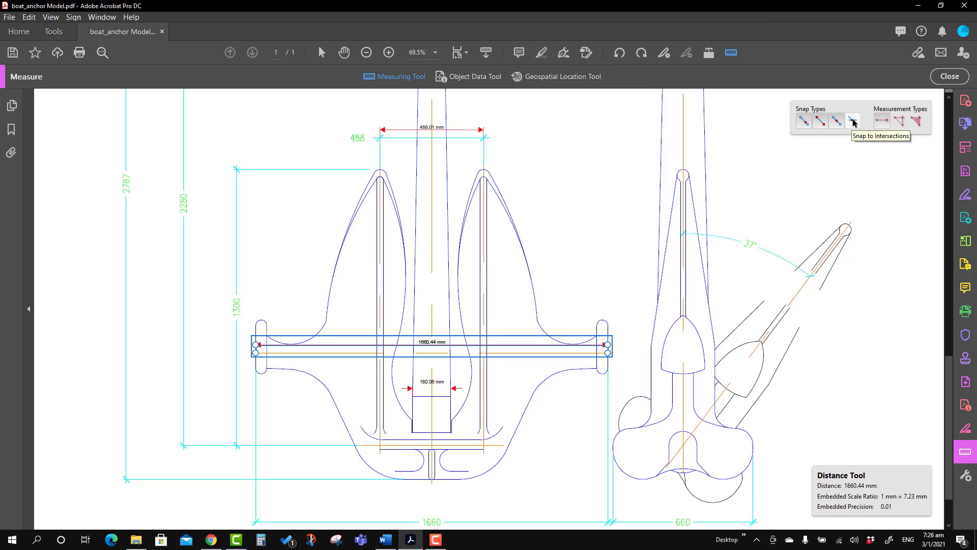
left_click(854, 121)
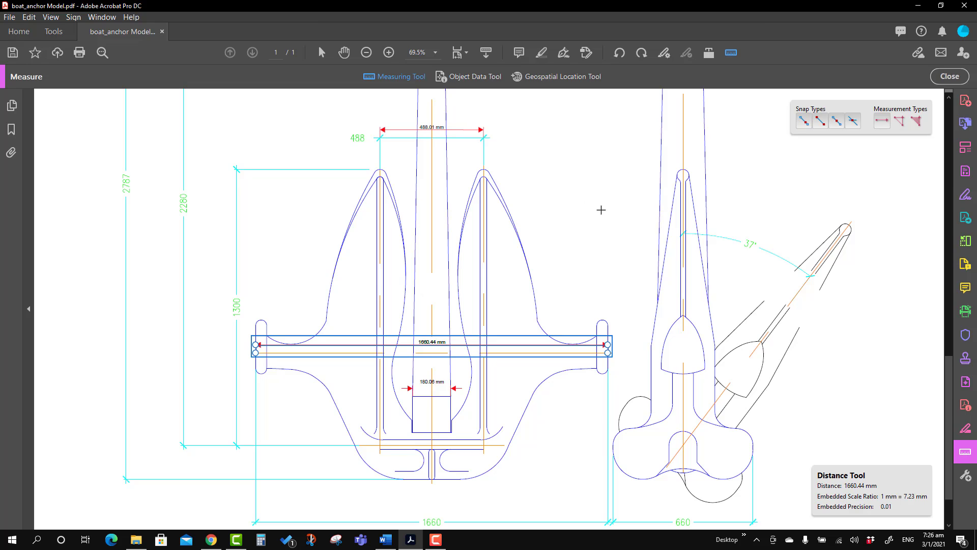
right_click(575, 165)
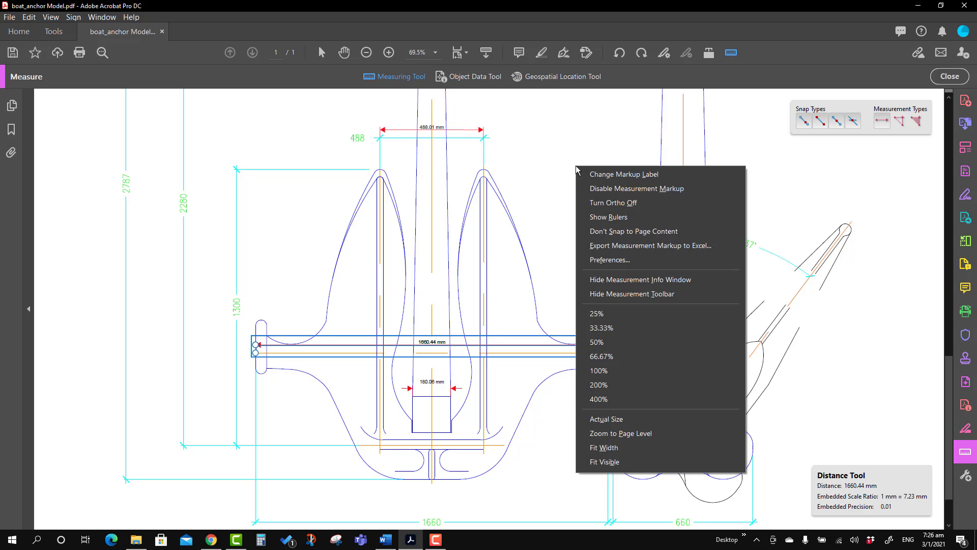
left_click(612, 203)
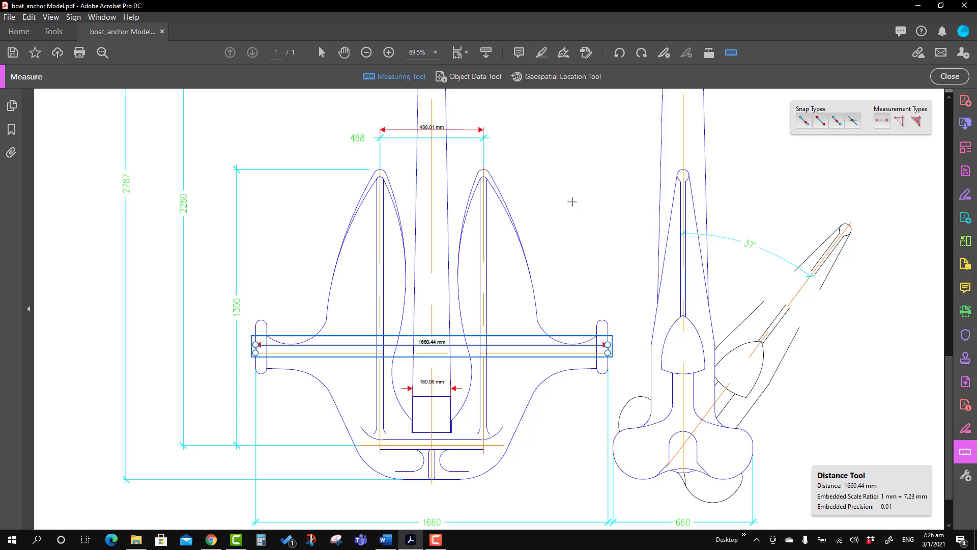
- Draw two crossing diagonal measurements of 435.89 mm and 360.21 mm
left_click(546, 209)
left_click(591, 133)
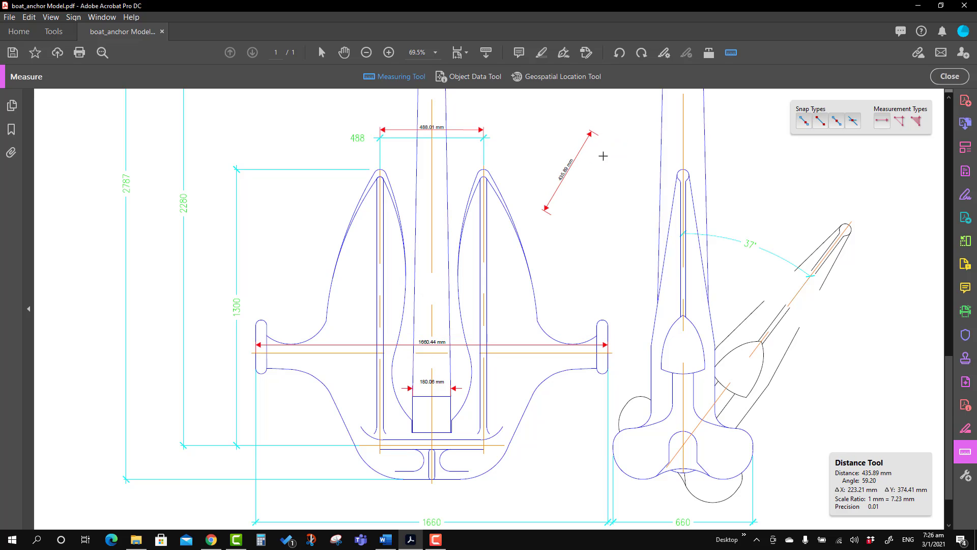
left_click(577, 223)
left_click(554, 152)
left_click(542, 155)
- Turn Ortho on and add a 415.21 mm horizontal measurement
right_click(619, 200)
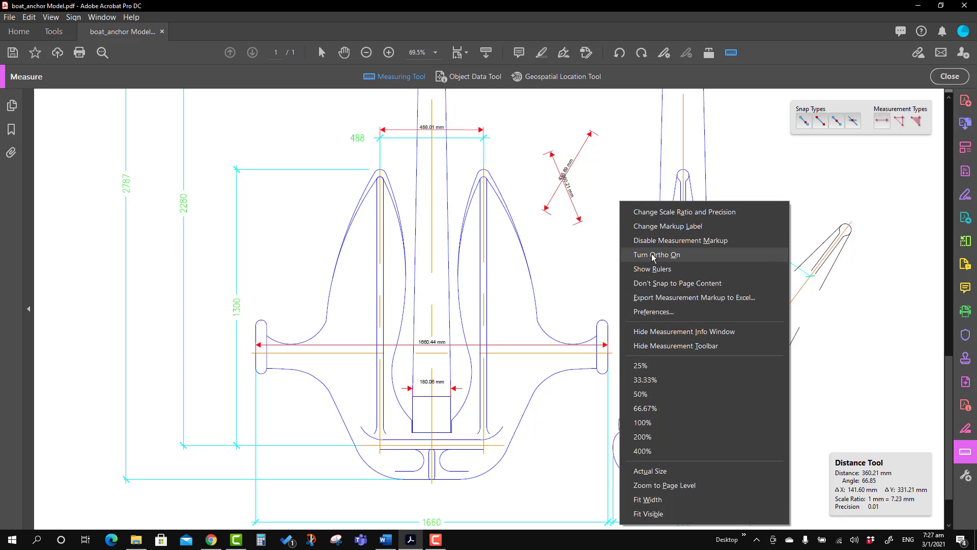
left_click(653, 255)
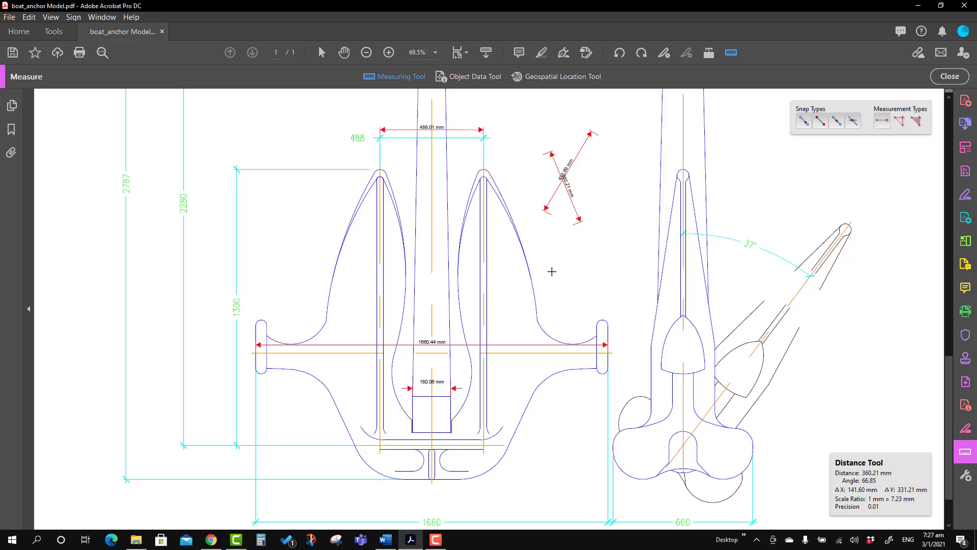
left_click(551, 271)
left_click(641, 272)
left_click(641, 264)
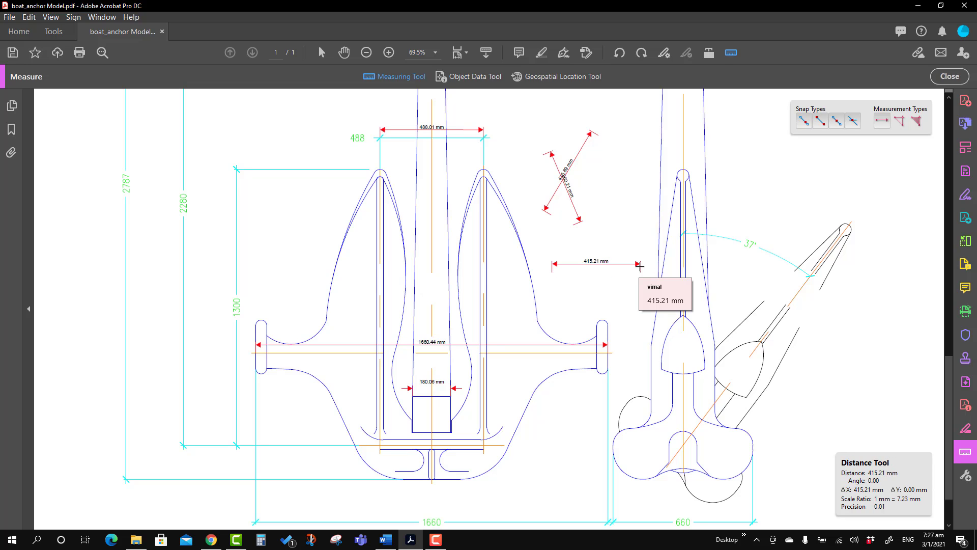
- Add a 350.41 mm vertical measurement and a short 127.20 mm horizontal one
left_click(592, 291)
left_click(591, 219)
left_click(593, 227)
left_click(608, 242)
left_click(629, 242)
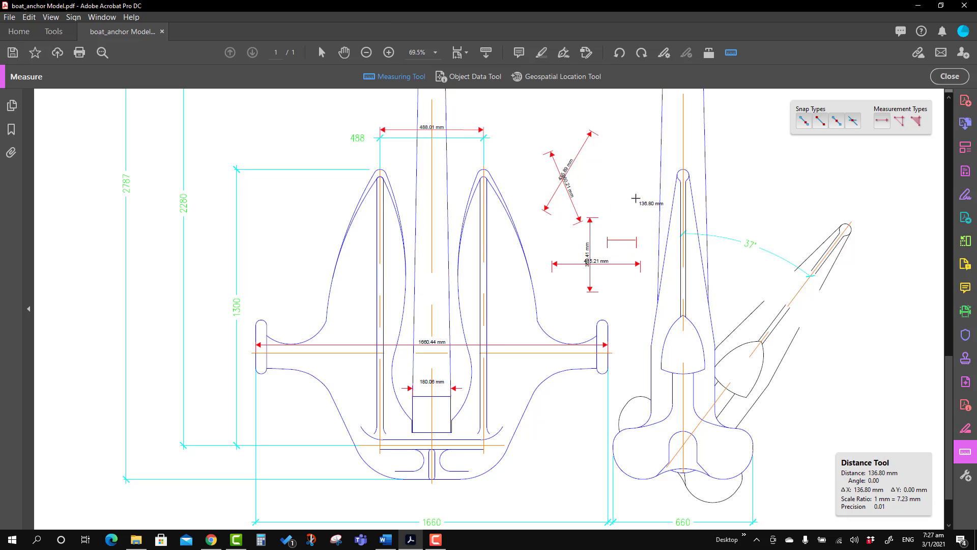
left_click(631, 240)
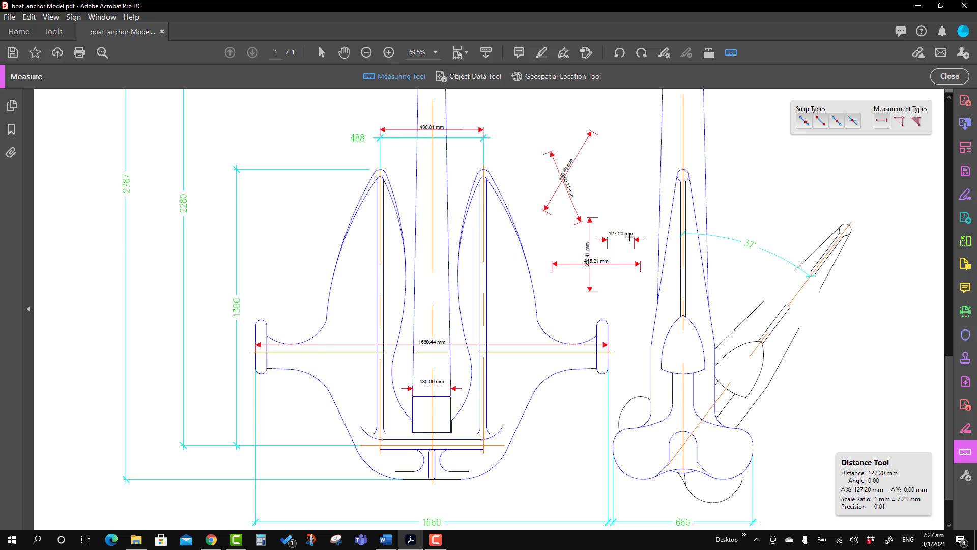
- Zoom out from 69.5% to 50% to show the whole anchor, including the shackle
scroll(630, 236, "up", 2)
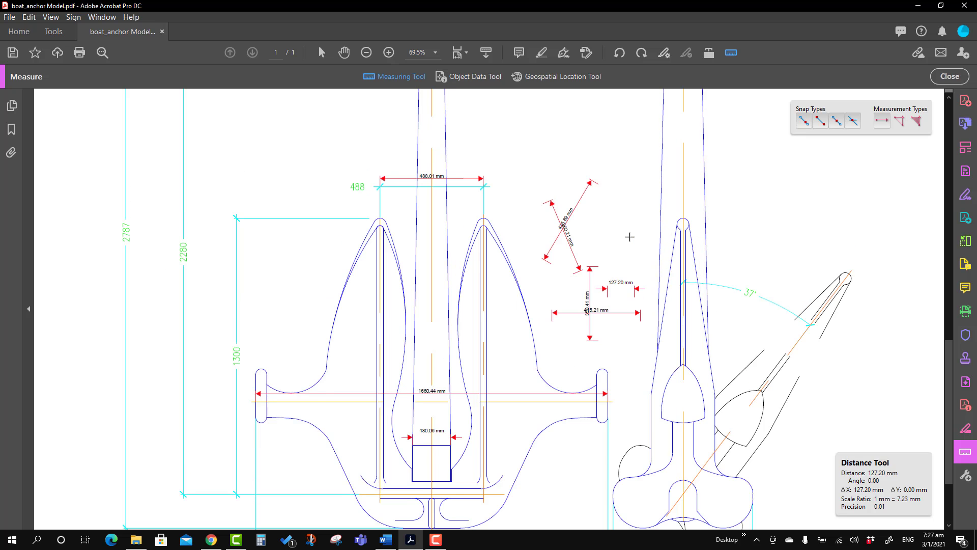
scroll(629, 237, "down", 1)
scroll(630, 237, "up", 2)
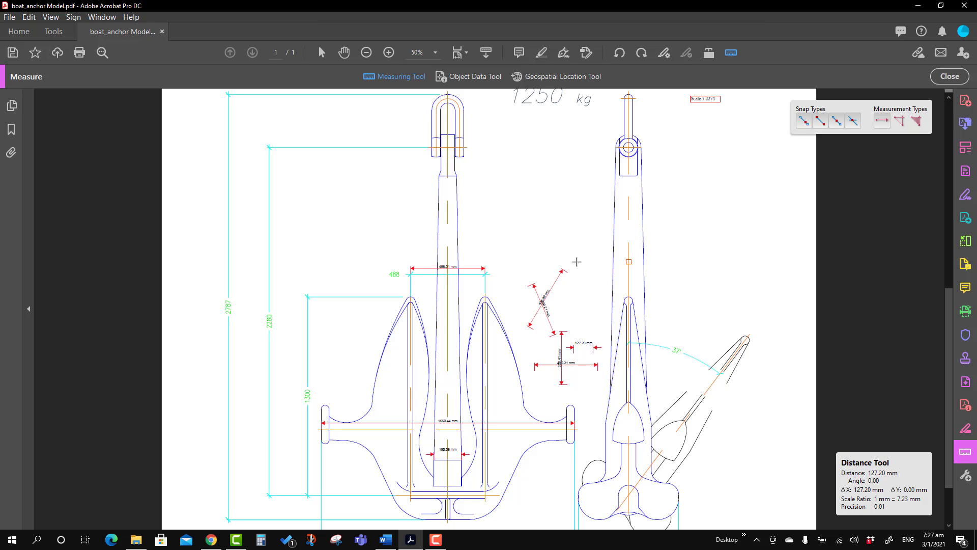
- Disable measurement markup, then measure across the shank without saving, reading 217.68 mm
right_click(677, 210)
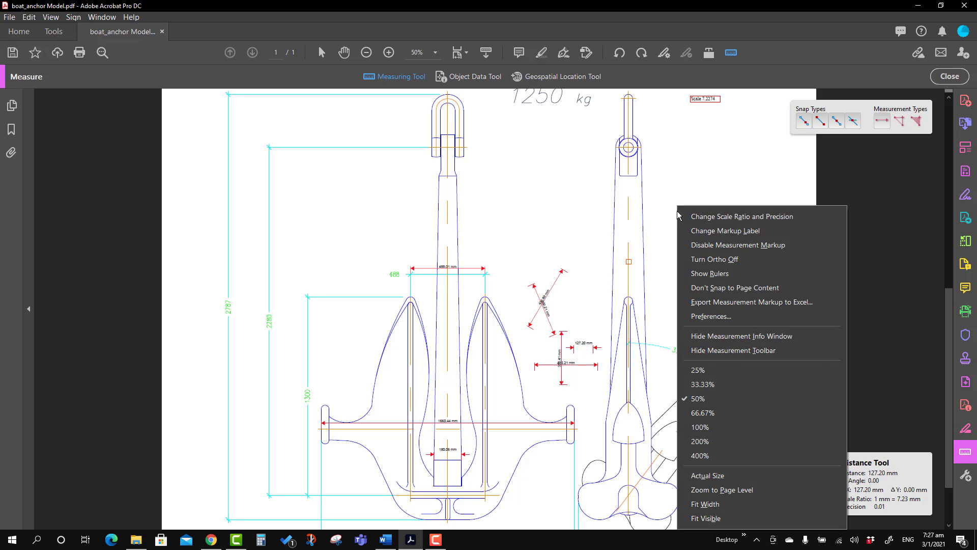
left_click(711, 246)
left_click(641, 228)
left_click(614, 228)
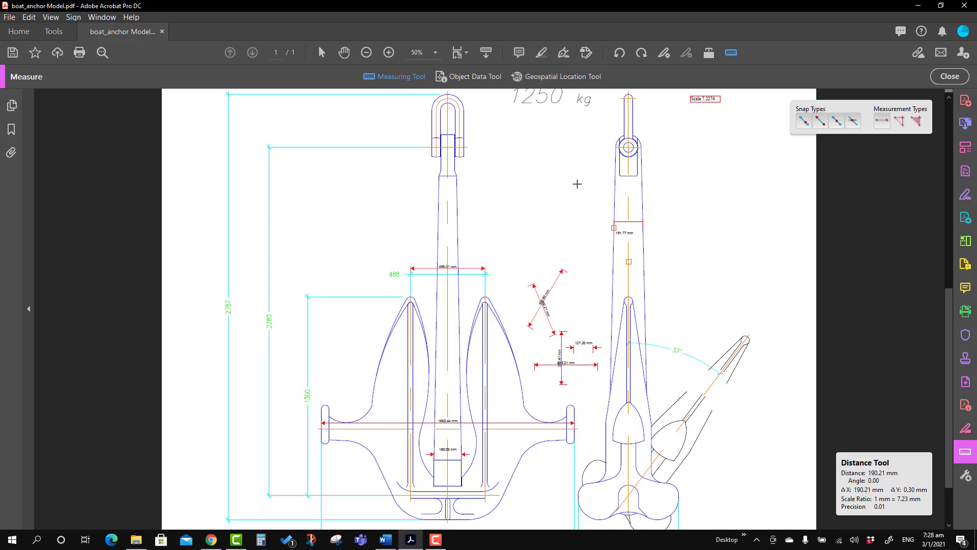
key("Escape")
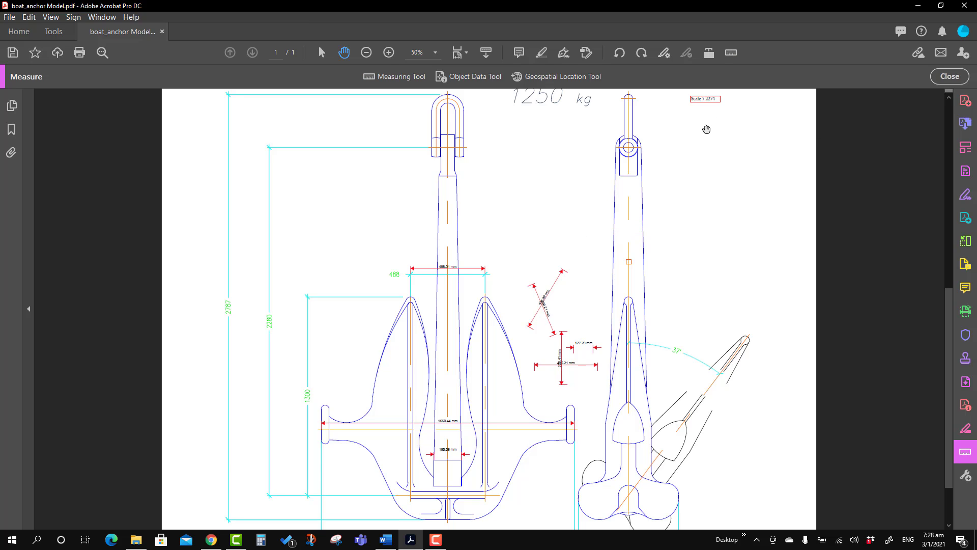
left_click(731, 52)
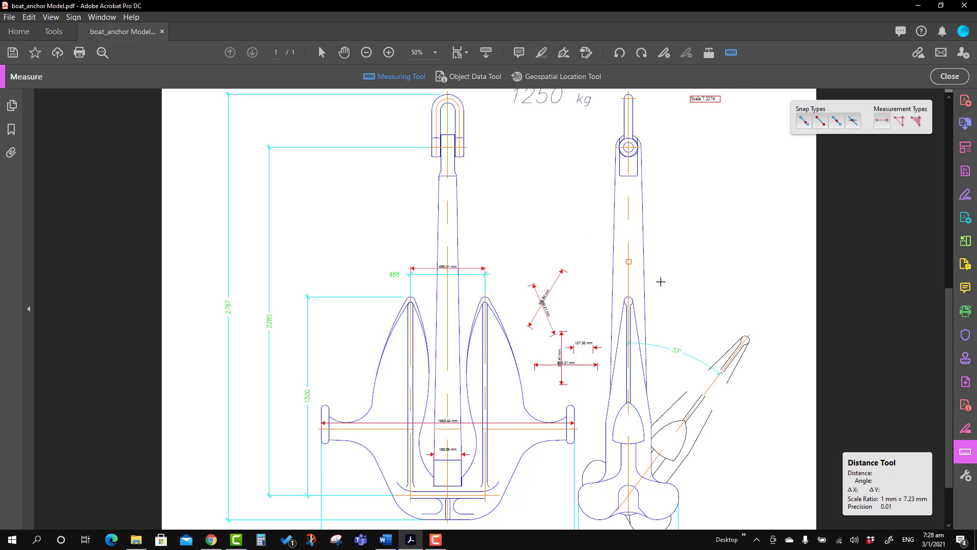
left_click(644, 310)
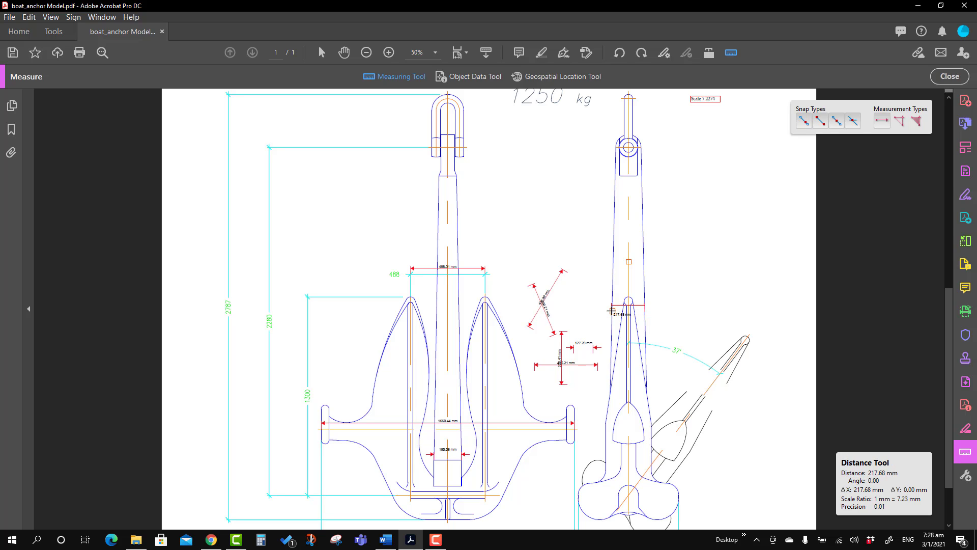
- At 100% zoom, read the shank width (about 212 and 201 mm), then cancel
scroll(611, 310, "up", 3)
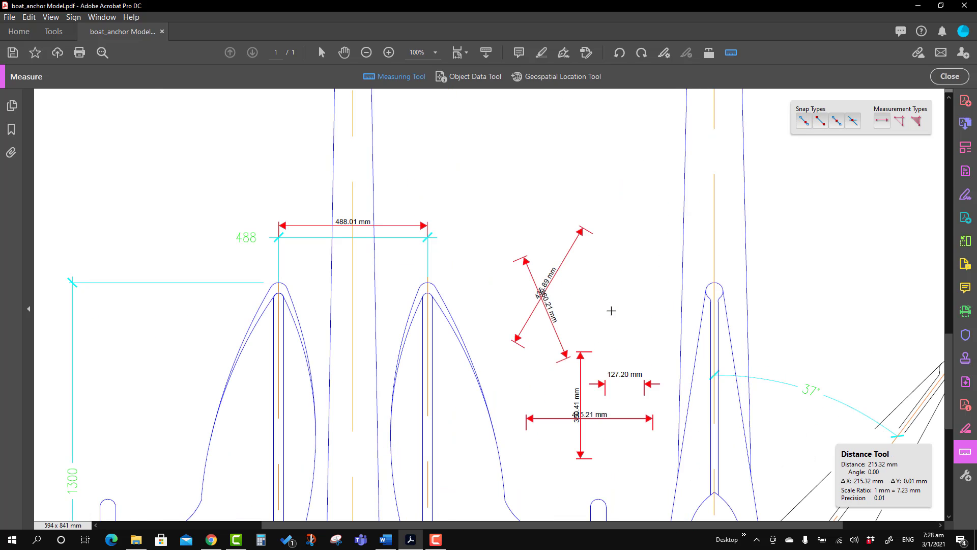
left_click(747, 282)
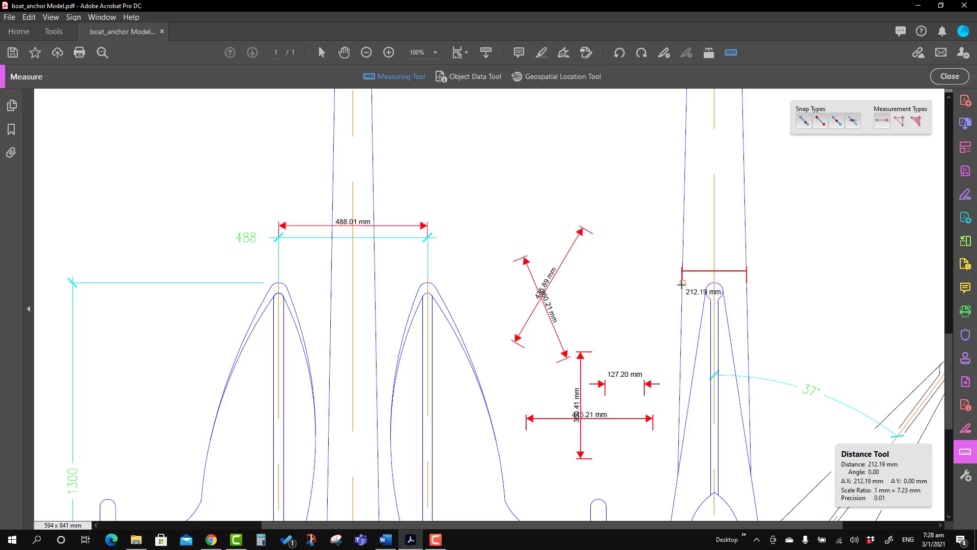
left_click(745, 196)
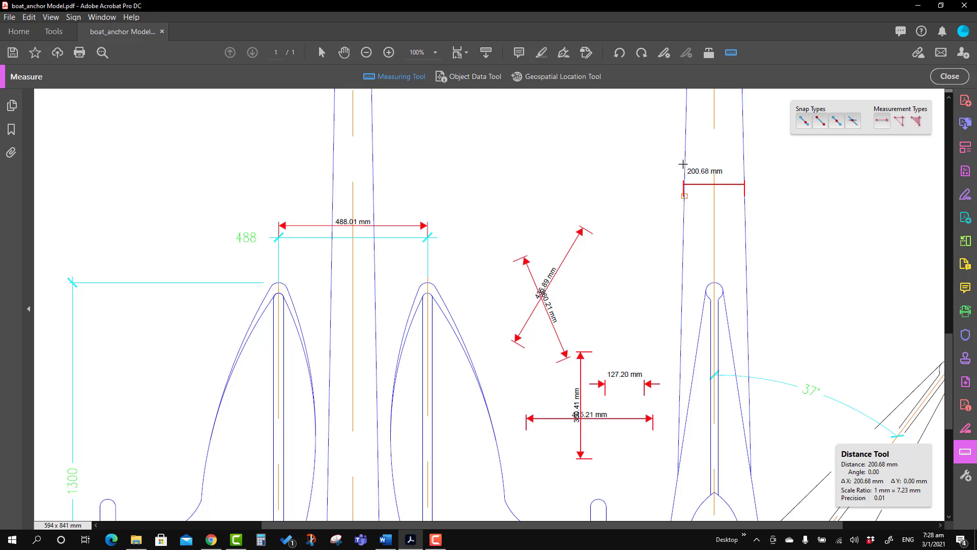
key("Escape")
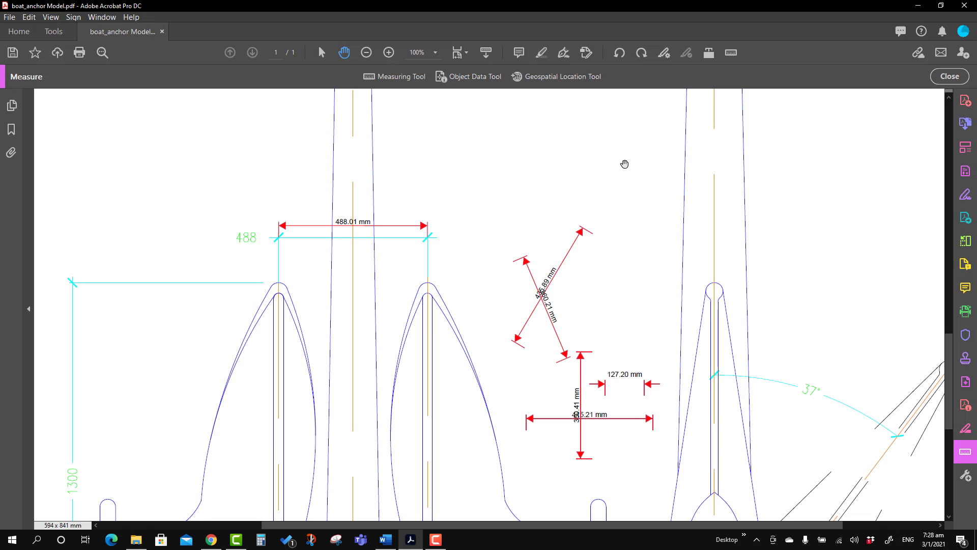
- Reselect the Measuring Tool and show rulers on the page
right_click(611, 148)
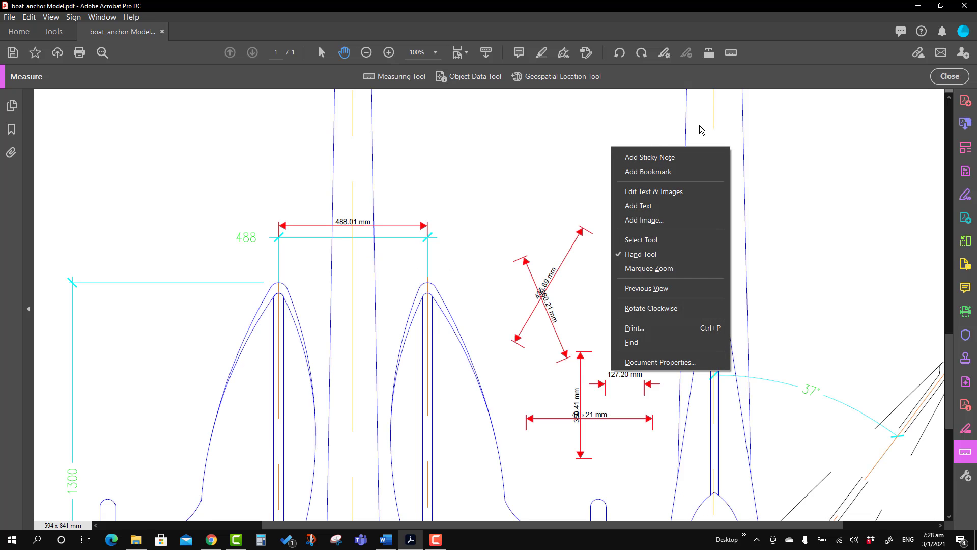
left_click(731, 54)
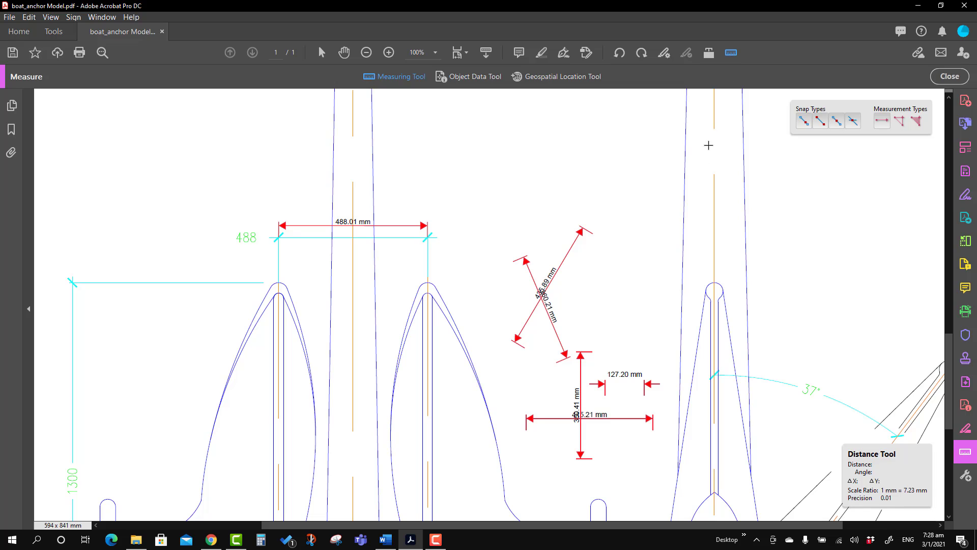
right_click(626, 178)
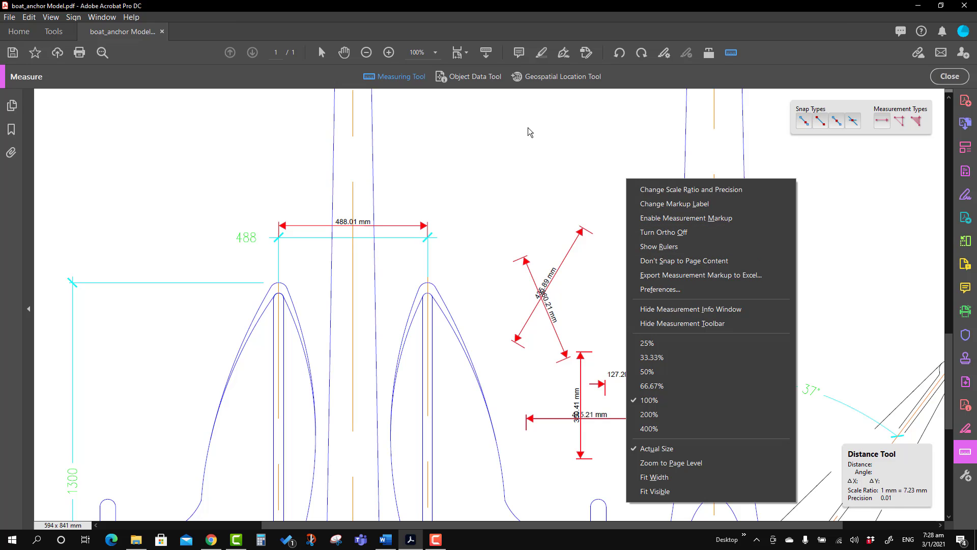
left_click(665, 247)
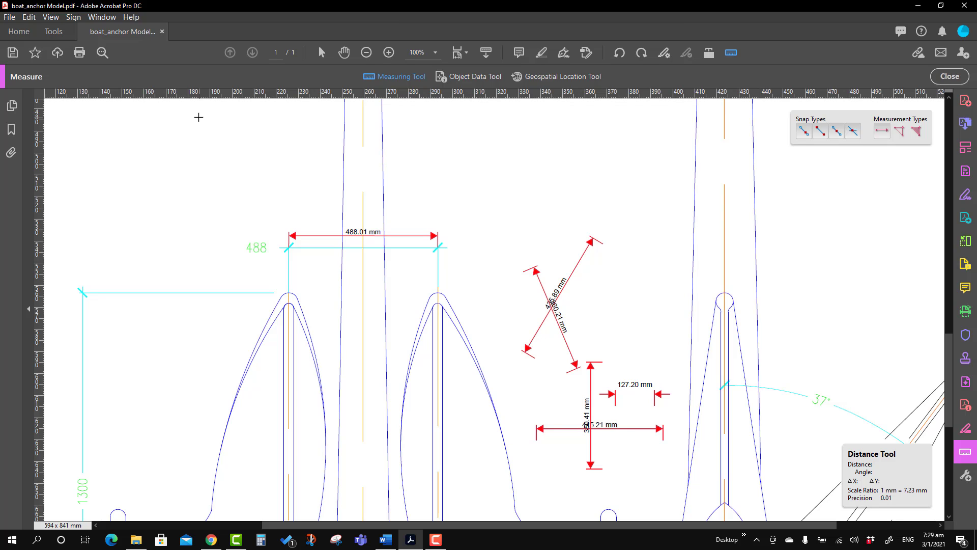
- Hide the rulers and zoom out to 69.5% to show the whole anchor with its measurements
right_click(514, 157)
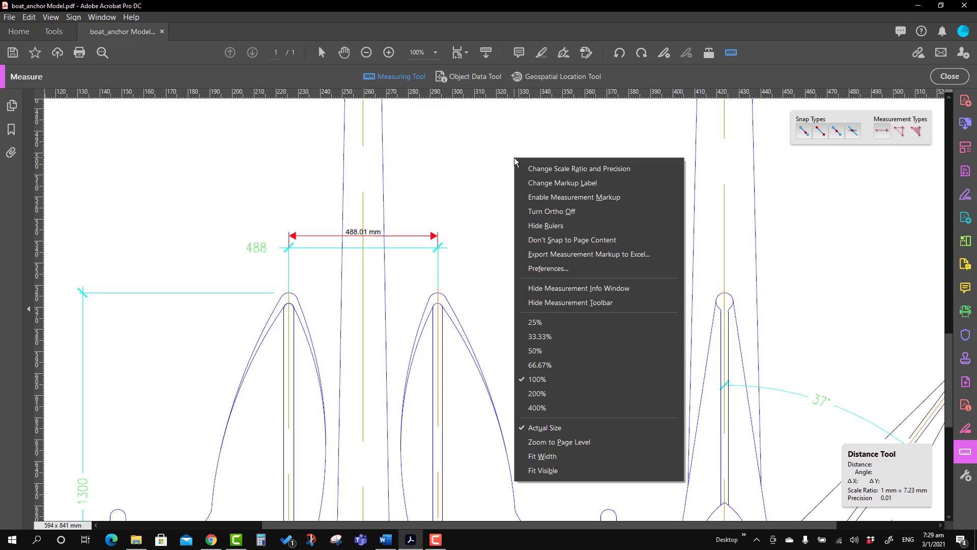
left_click(558, 226)
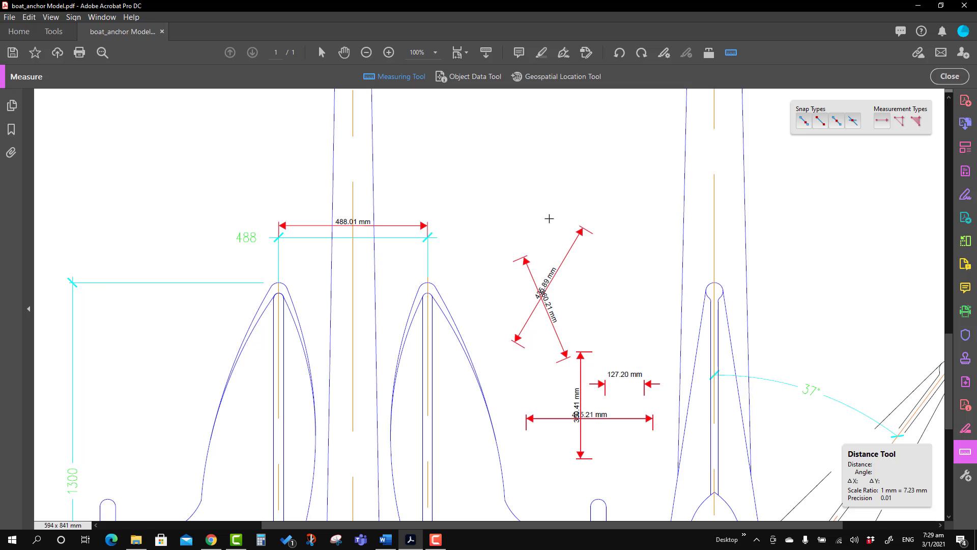
scroll(549, 219, "down", 3)
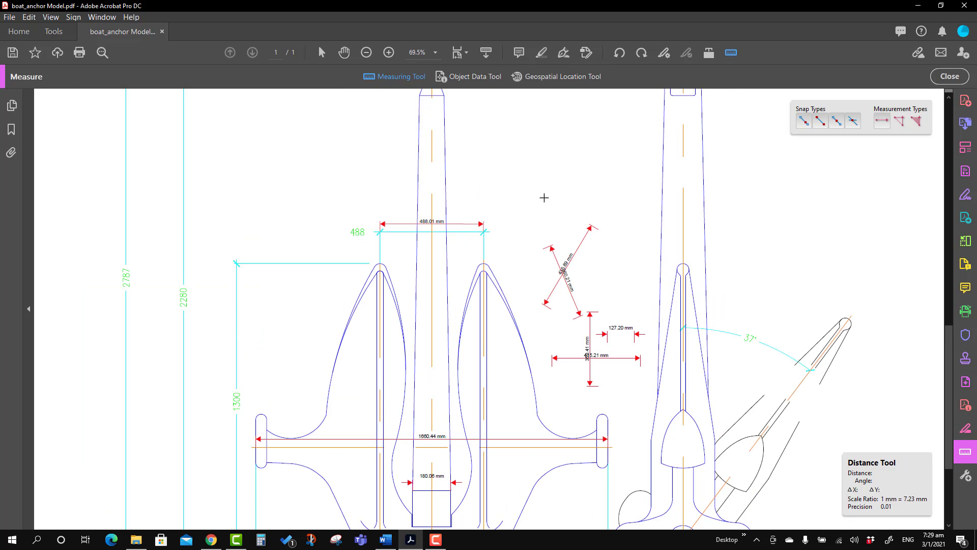
- Export the measurement markups to boat_anchor Model.csv, overwriting the existing file
right_click(530, 191)
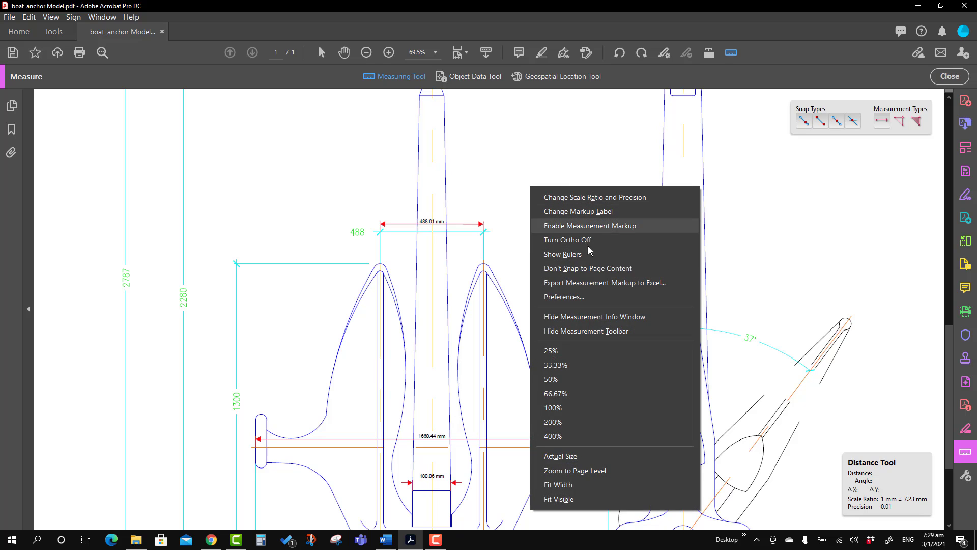
left_click(593, 283)
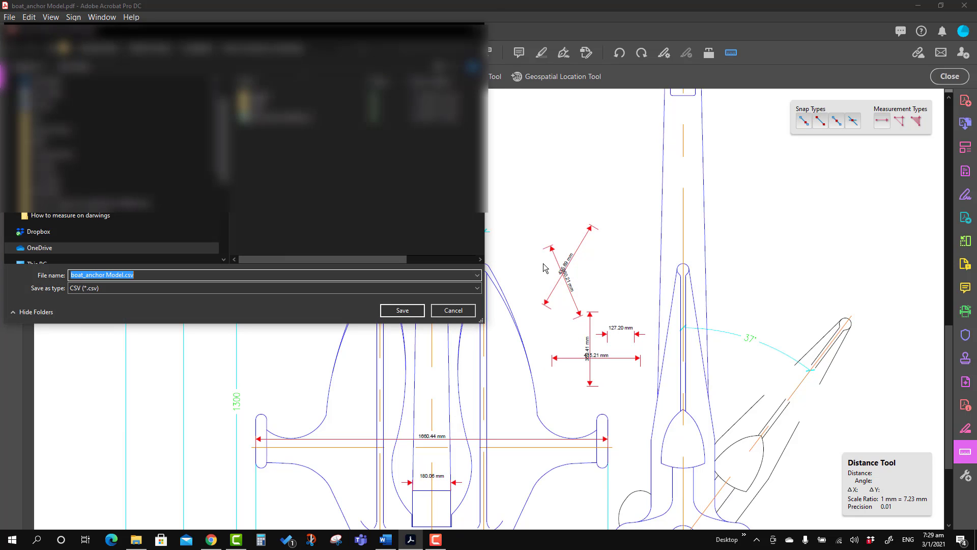
left_click(404, 313)
left_click(527, 314)
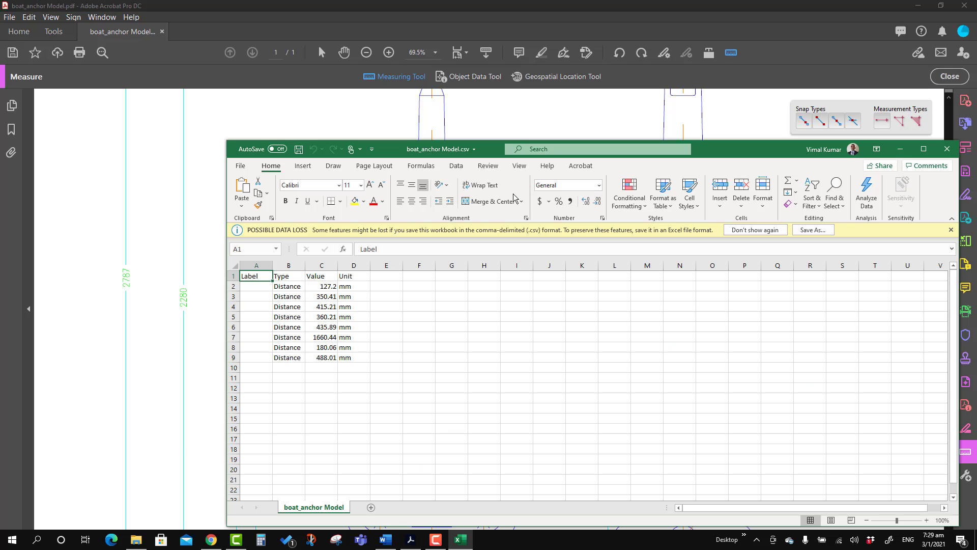
- Review the eight Distance rows in B2:B9, ending with 488.01 in C9, then minimize Excel
left_click_drag(297, 288, 300, 355)
left_click(316, 359)
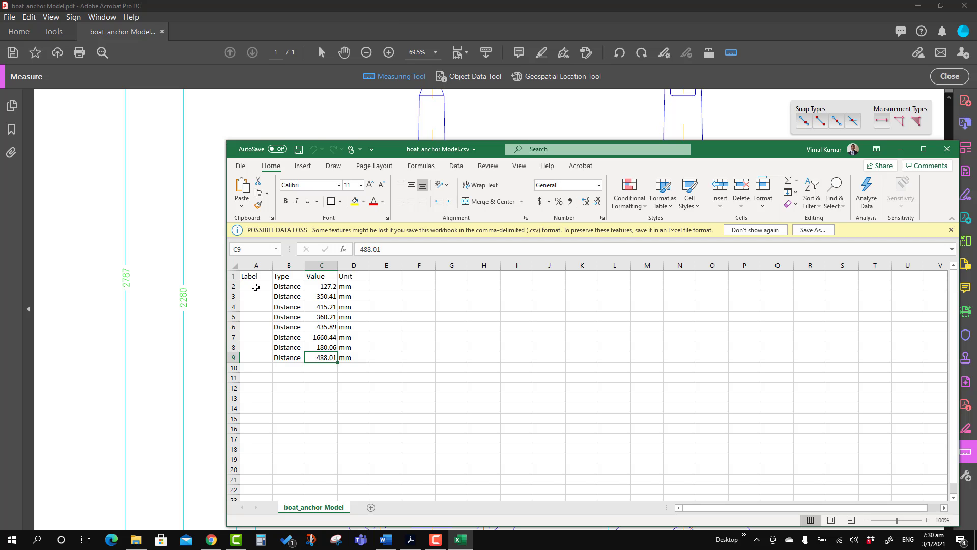
left_click(901, 149)
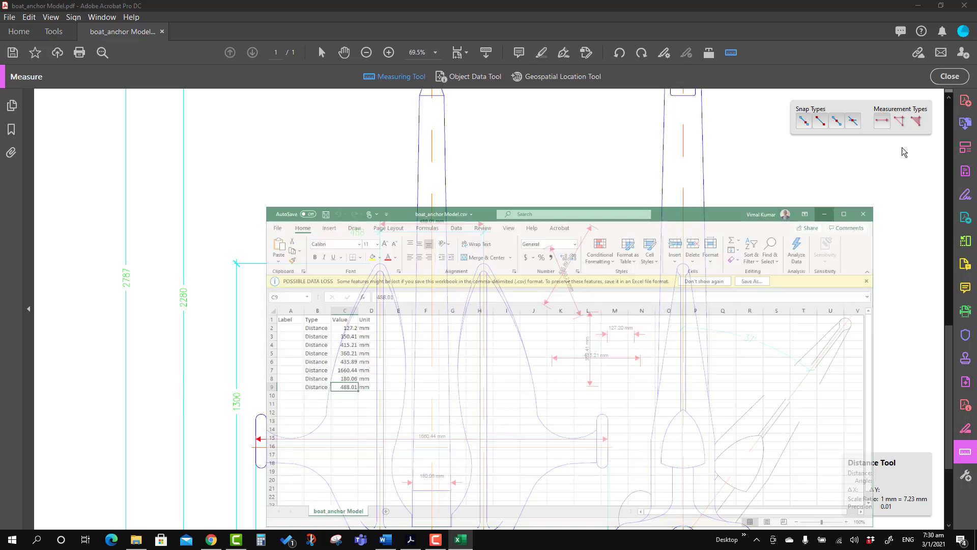